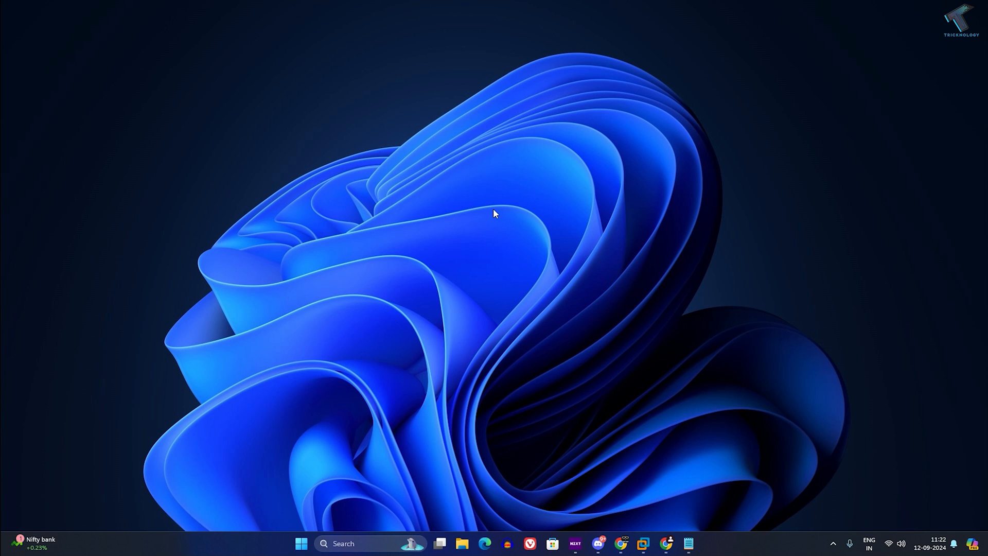
# - Launch Windows PowerShell as administrator from Start and approve the UAC prompt
pyautogui.click(300, 544)
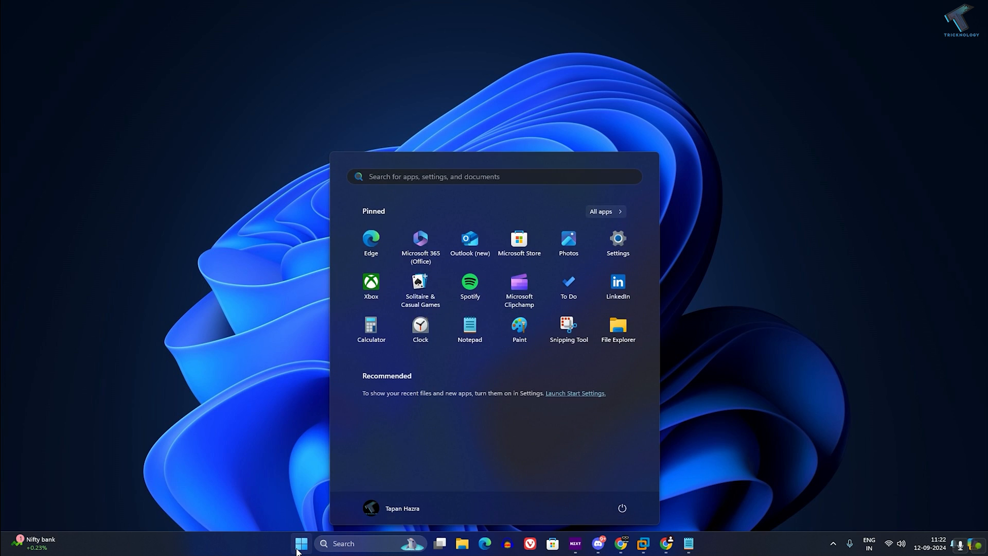
pyautogui.write('powershell')
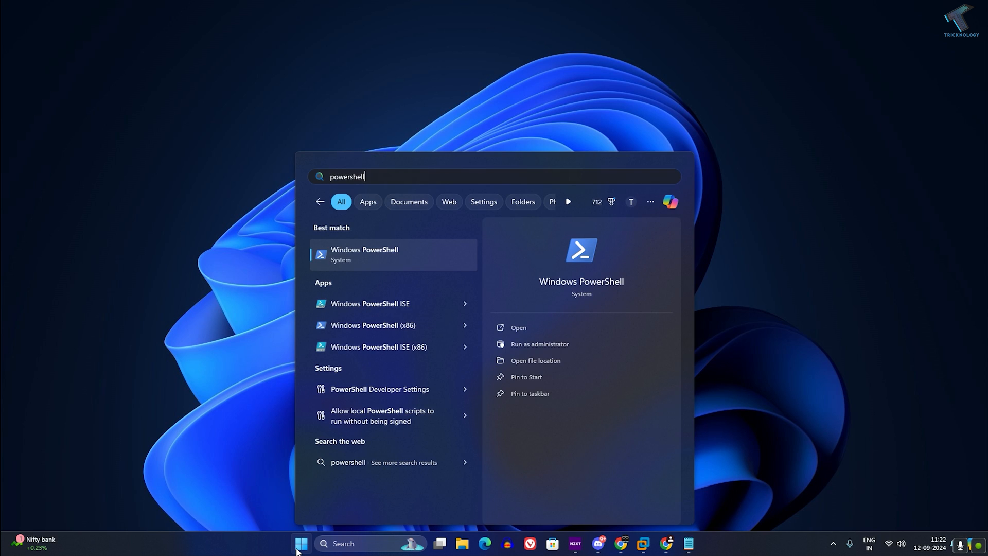
pyautogui.rightClick(341, 253)
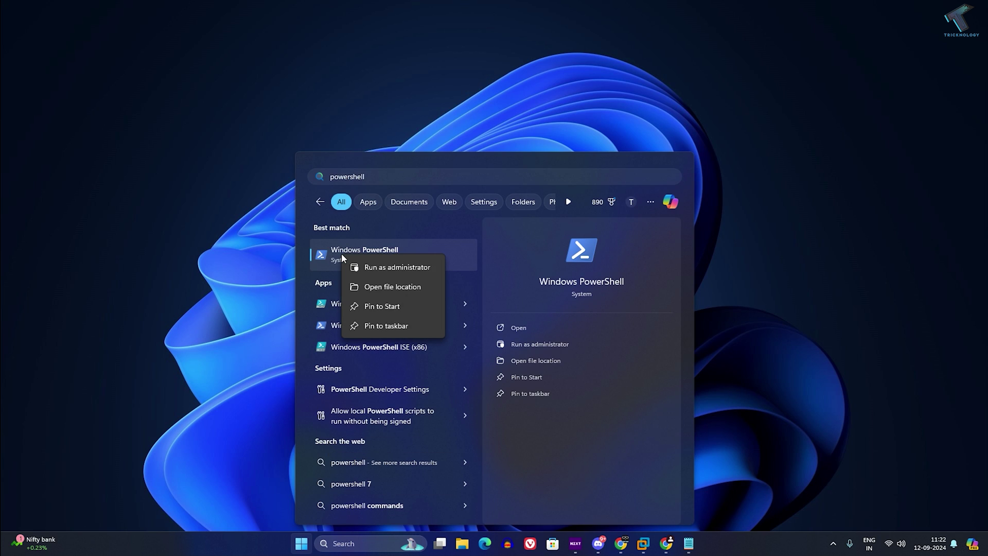
pyautogui.click(385, 269)
pyautogui.click(442, 353)
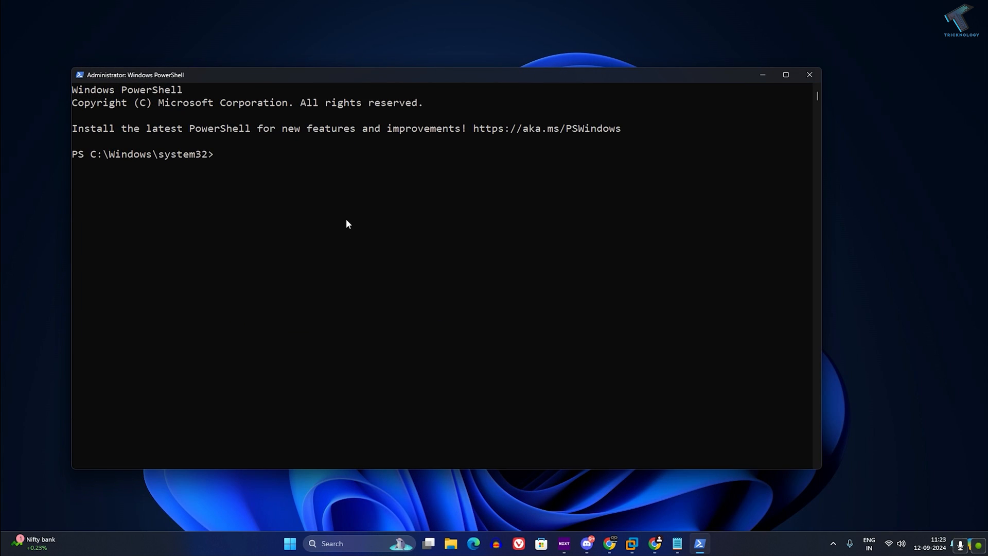
# - Run netsh wlan show driver and highlight the Wireless Display Supported: Yes result
pyautogui.moveTo(424, 78); pyautogui.dragTo(463, 71)
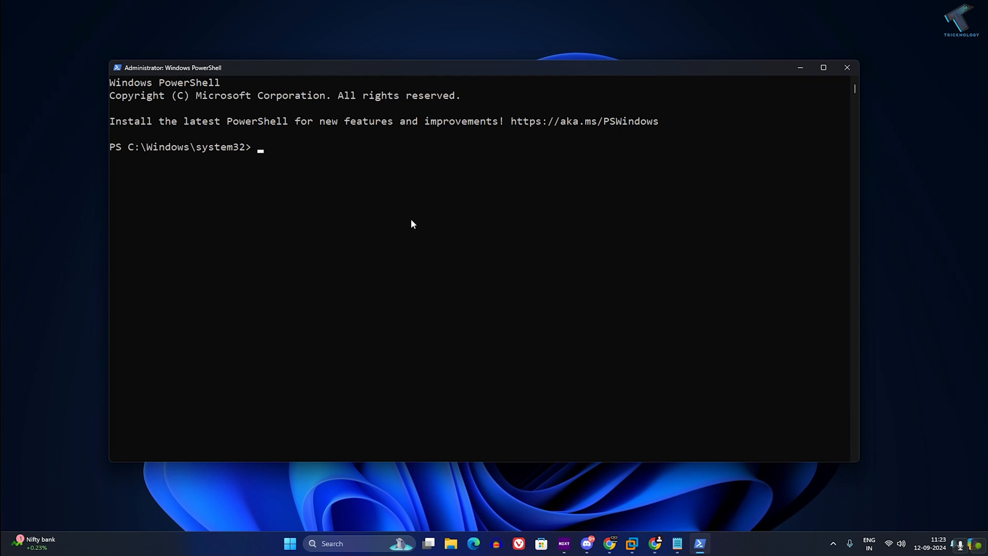
pyautogui.write('netsh w')
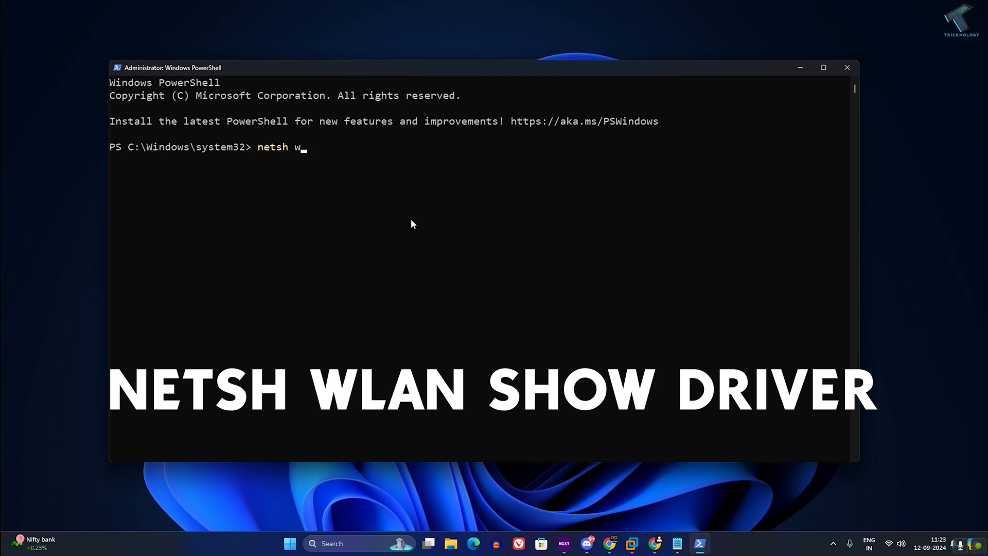
pyautogui.write('lan show dr')
pyautogui.write('iver')
pyautogui.press('Return')
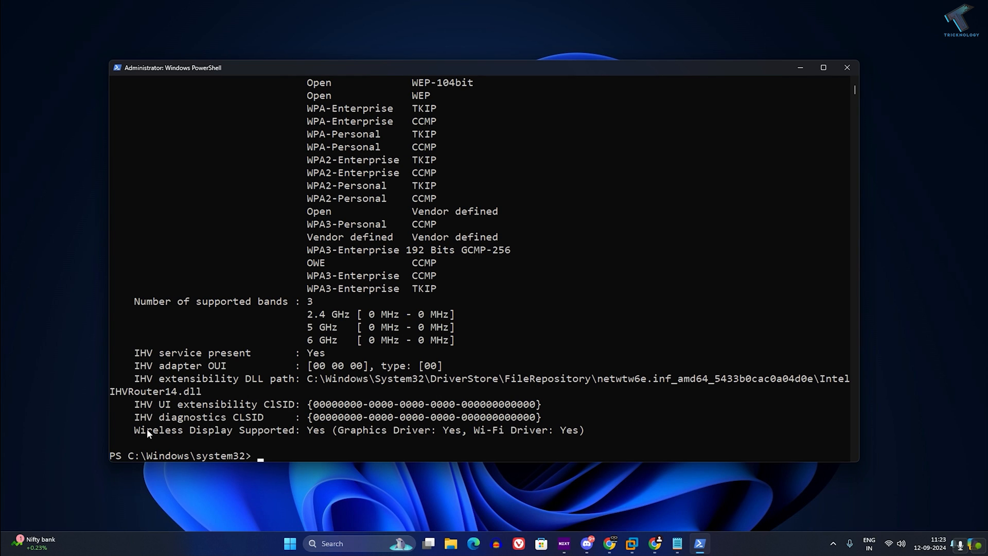
pyautogui.moveTo(306, 430); pyautogui.dragTo(587, 432)
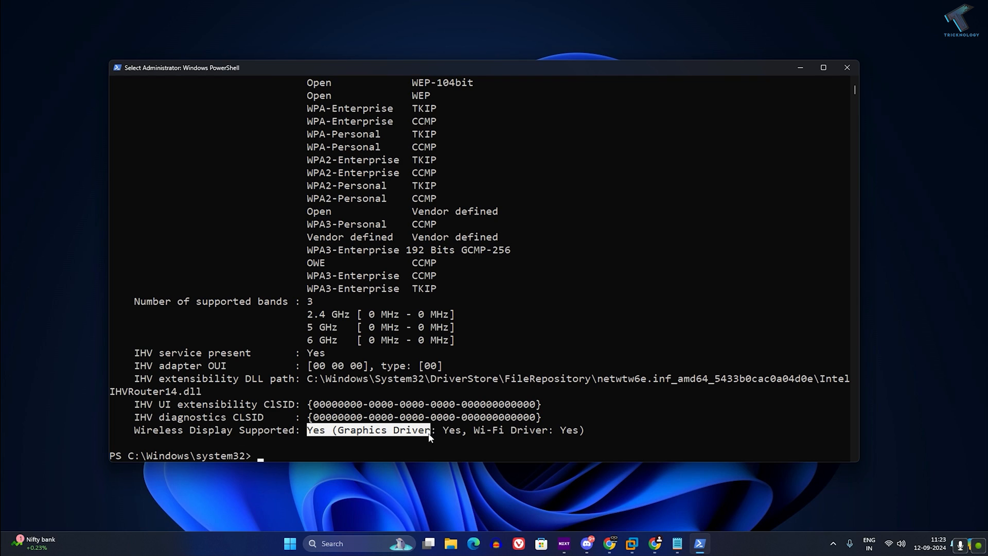
pyautogui.click(607, 431)
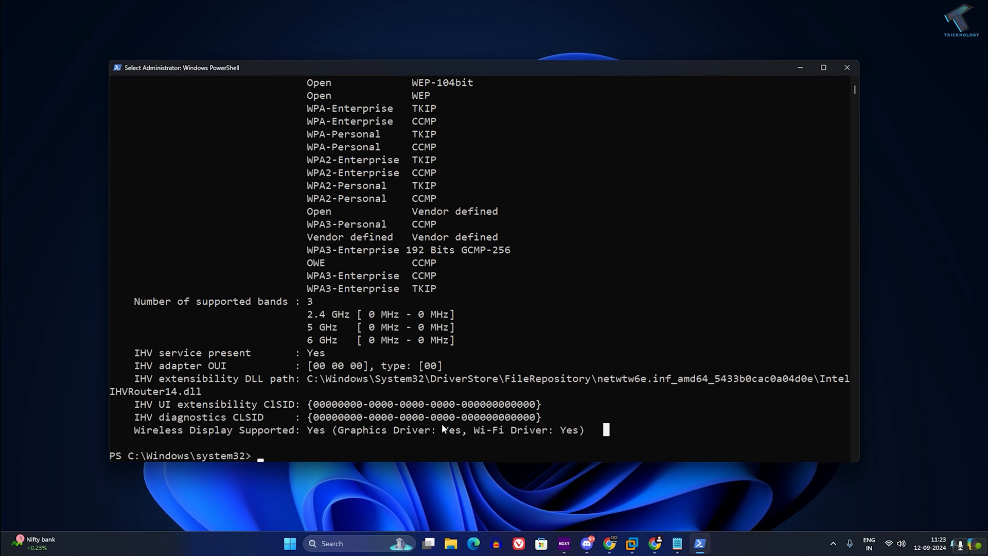
pyautogui.scroll(-1, 349, 432)
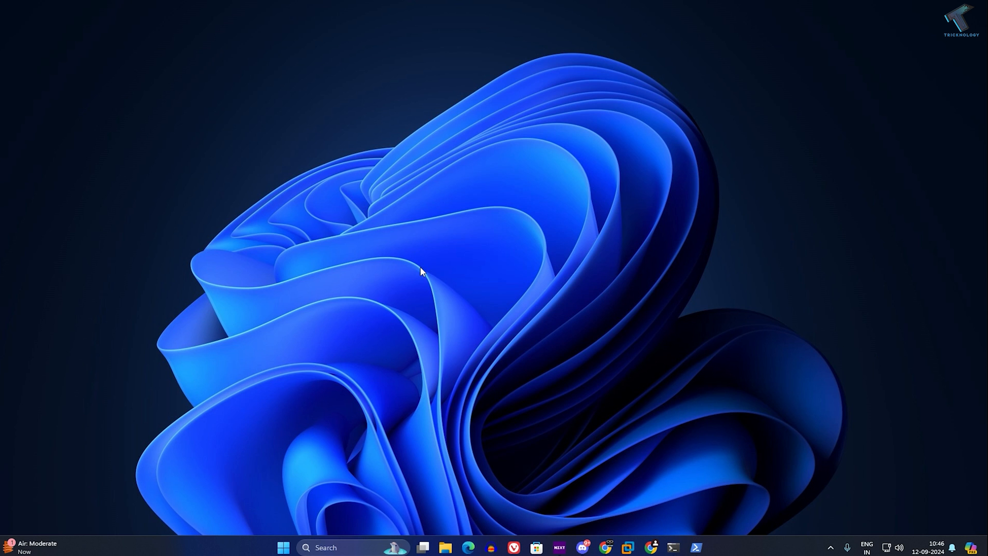
# - Reach System > Optional features in Settings via the Start quick menu and settings search
pyautogui.rightClick(284, 548)
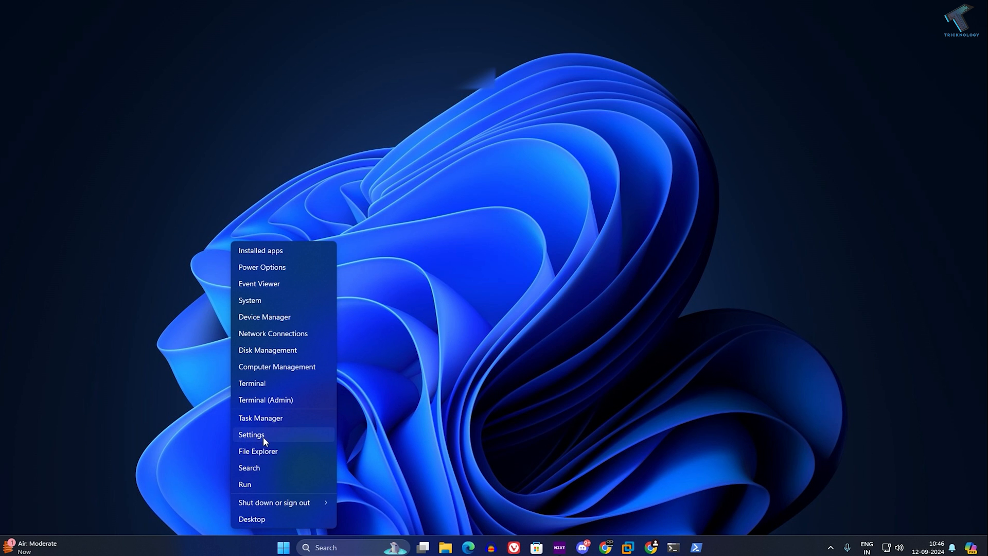
pyautogui.click(263, 436)
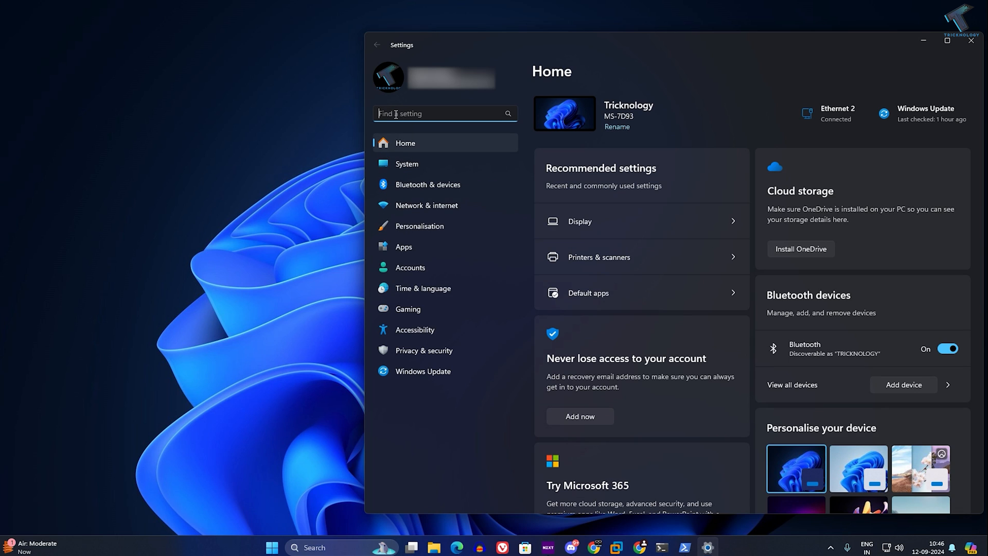
pyautogui.write('pt')
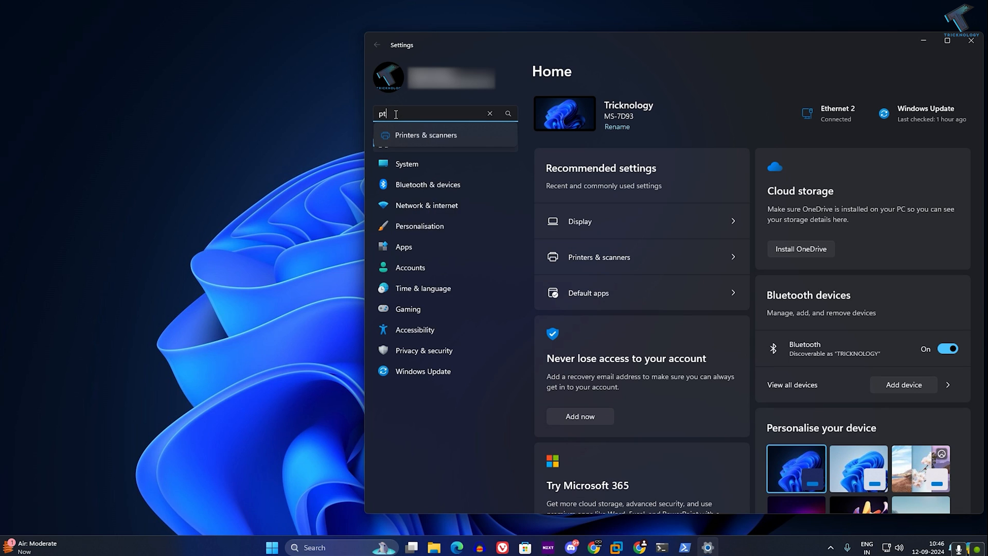
pyautogui.write('optional fe')
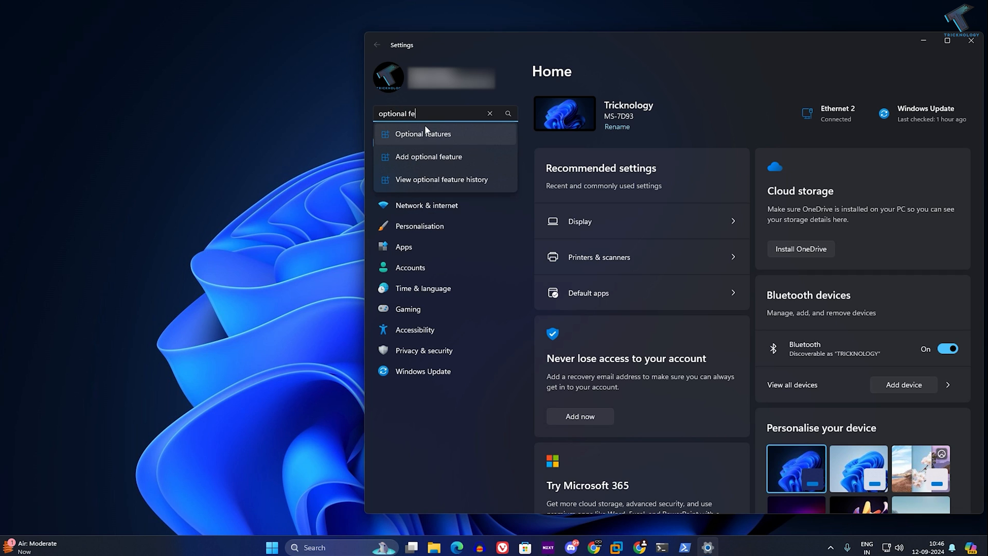
pyautogui.click(412, 135)
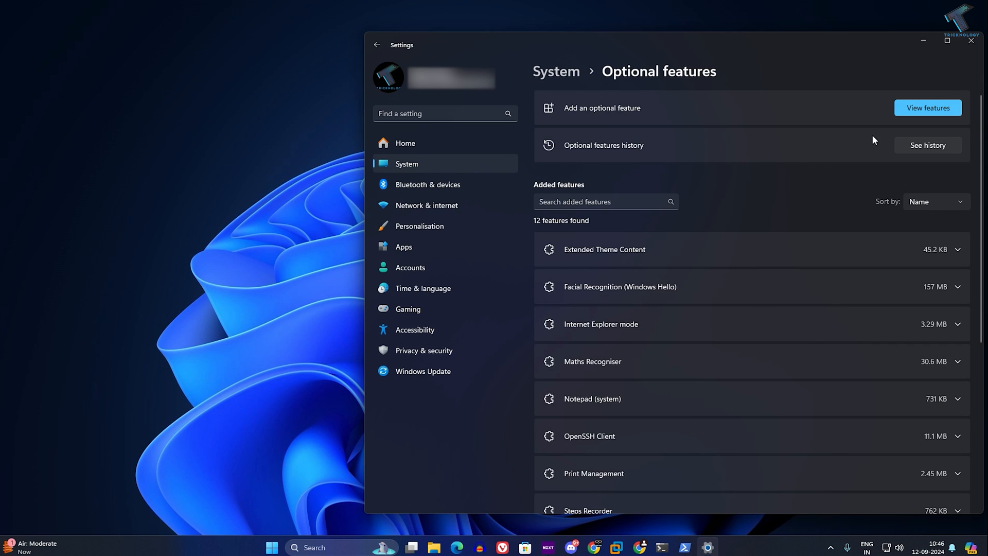
# - Search available features for 'wireless', tick Wireless Display and add it
pyautogui.click(917, 110)
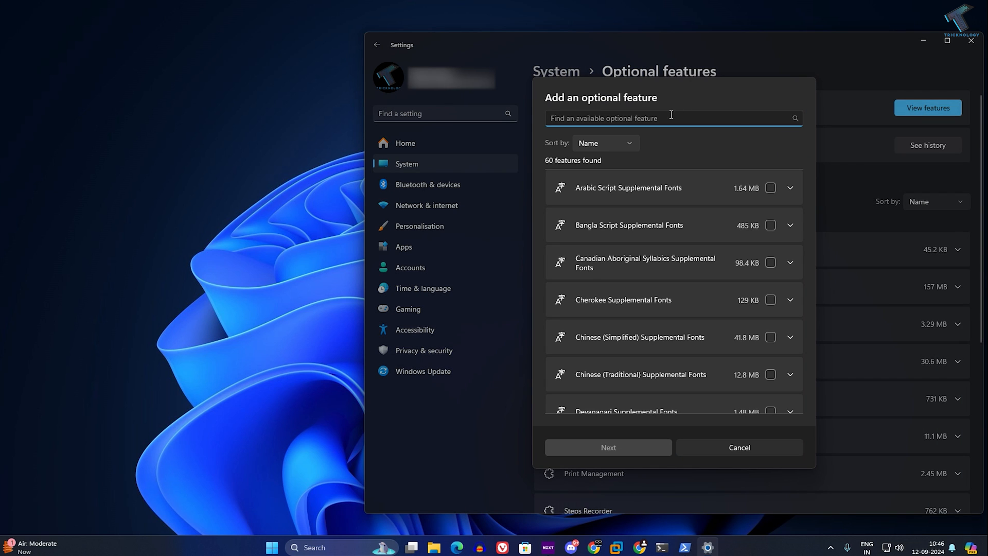
pyautogui.write('wirelesss')
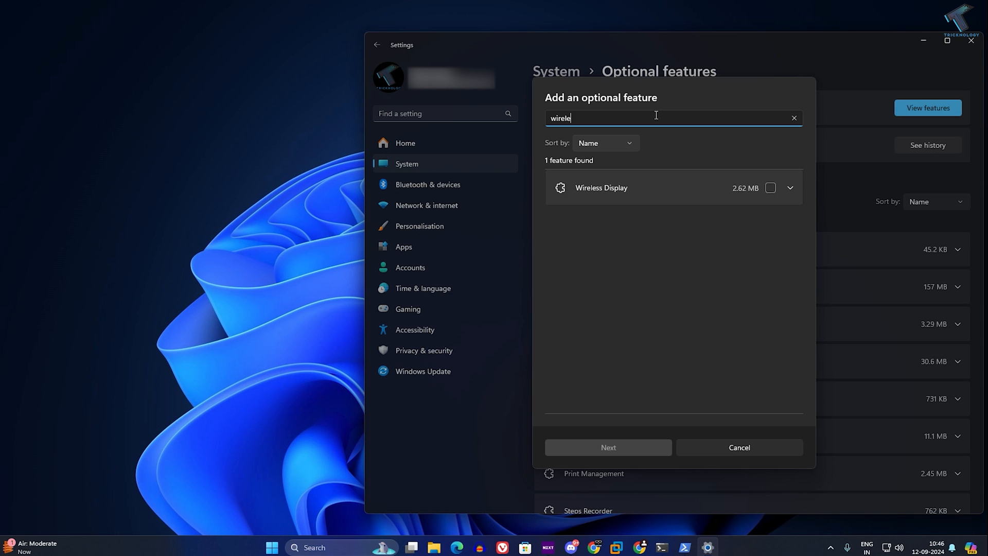
pyautogui.press('BackSpace')
pyautogui.click(770, 188)
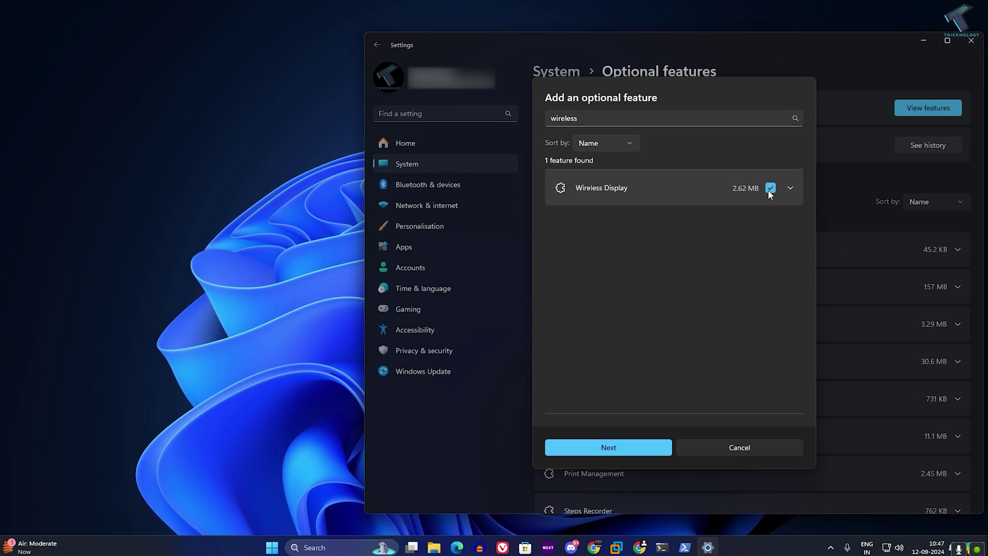
pyautogui.click(620, 442)
pyautogui.click(629, 451)
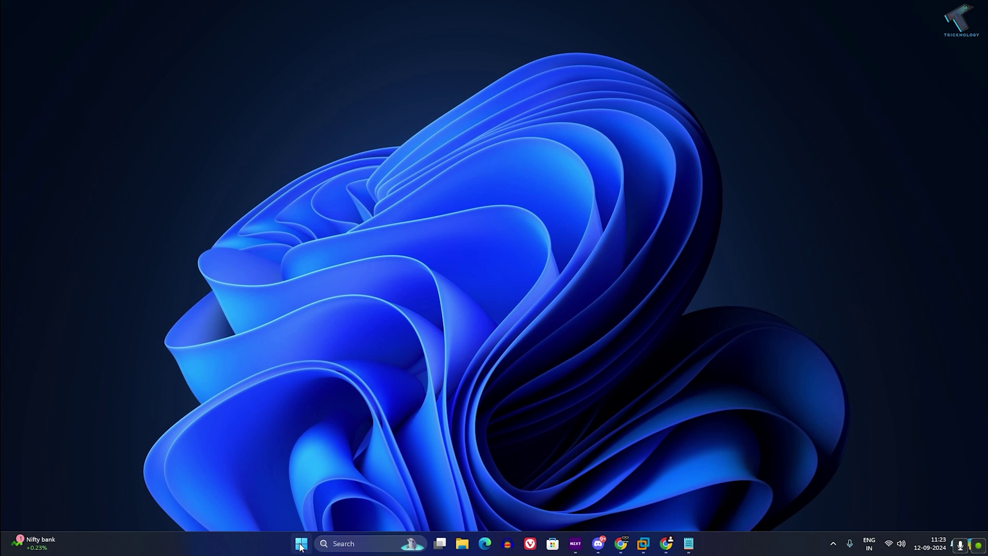
# - Launch another Windows PowerShell session as administrator and approve the UAC prompt
pyautogui.click(302, 544)
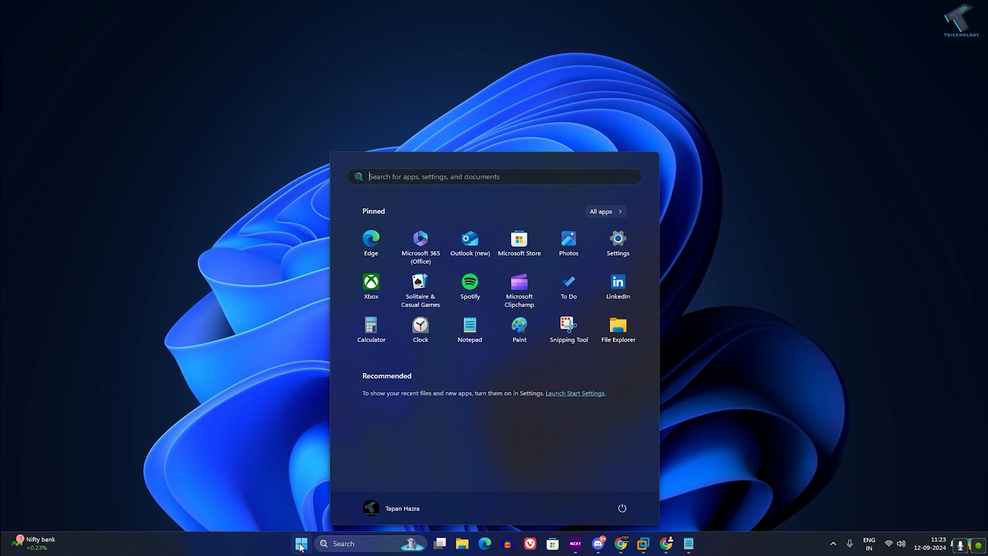
pyautogui.write('powershell')
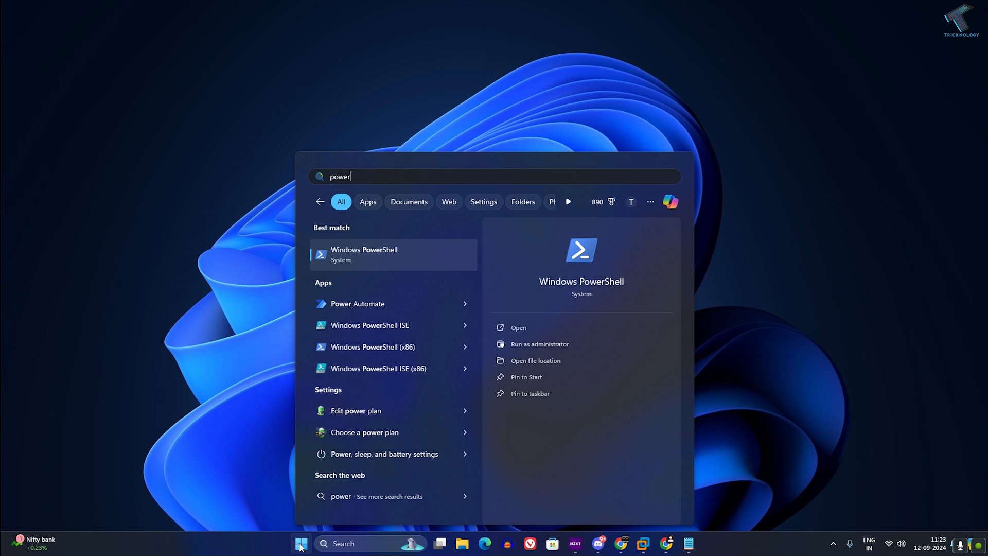
pyautogui.rightClick(343, 249)
pyautogui.click(389, 263)
pyautogui.click(443, 353)
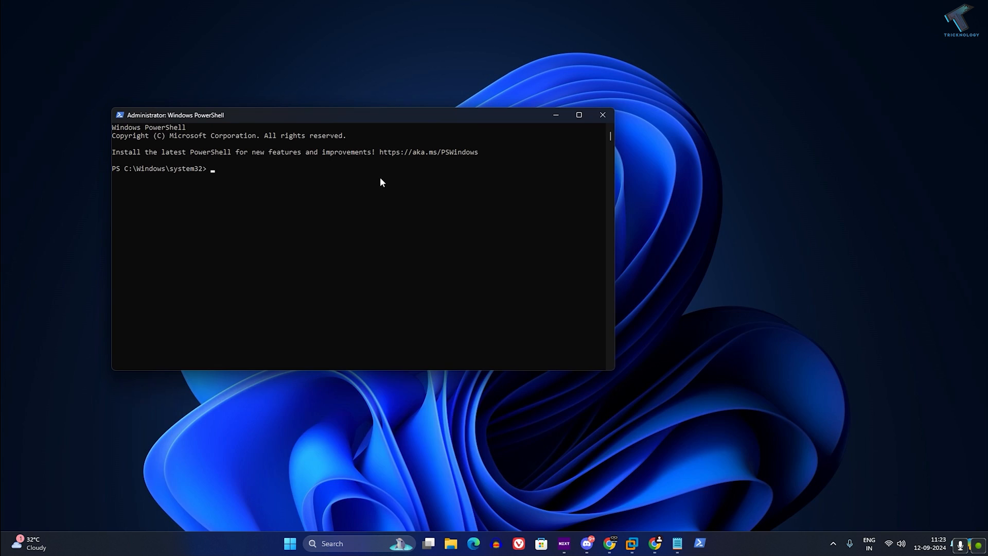
# - Copy Add-WindowsCapability for App.WirelessDisplay.Connect from the notes and run it
pyautogui.click(677, 544)
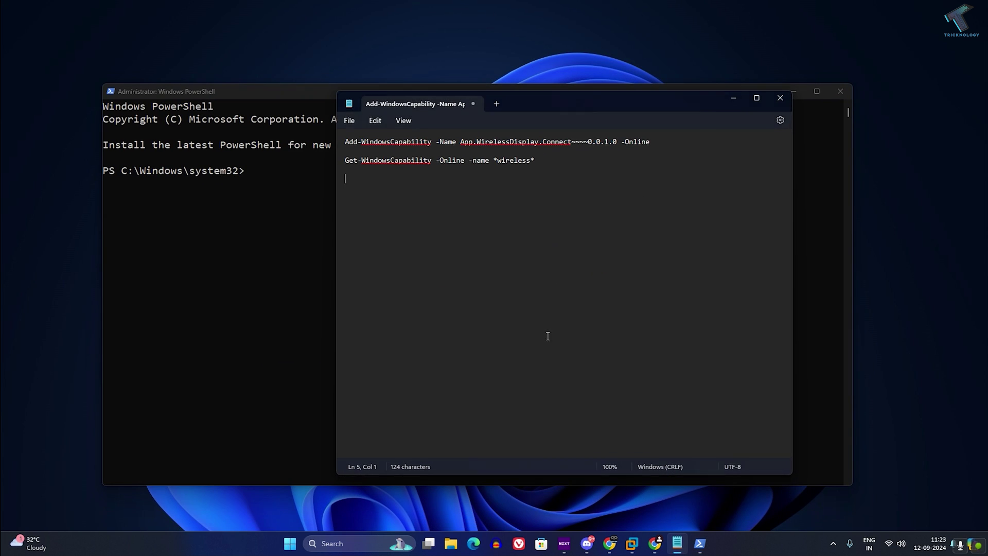
pyautogui.tripleClick(435, 142)
pyautogui.hotkey('ctrl', 'c')
pyautogui.click(269, 199)
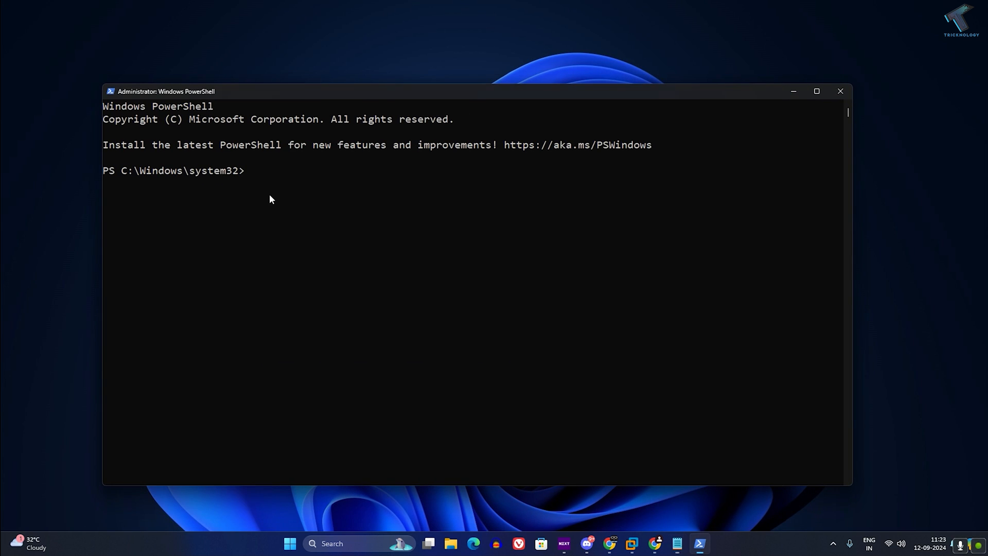
pyautogui.hotkey('ctrl', 'v')
pyautogui.press('Return')
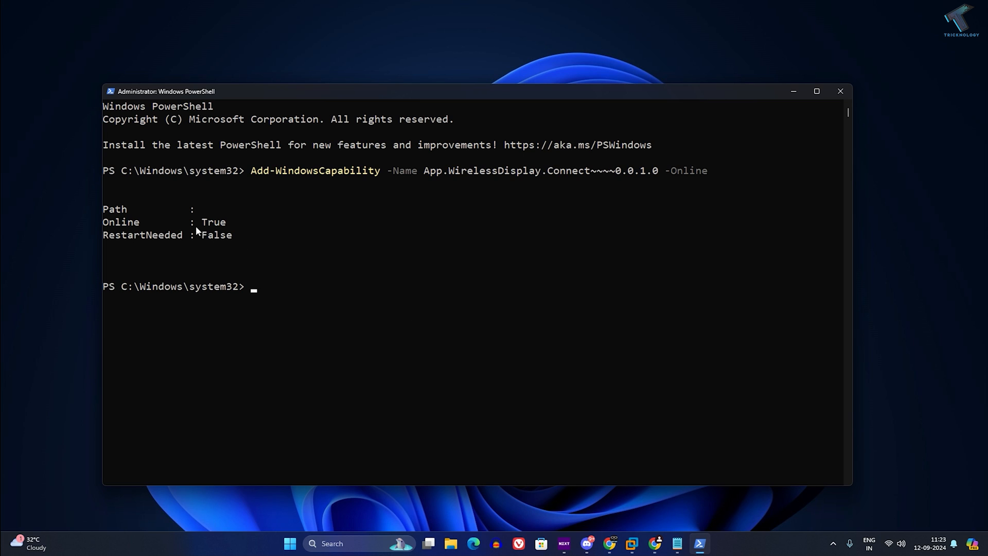
# - Run Get-WindowsCapability -Online -name *wireless* and highlight the Installed state
pyautogui.click(678, 544)
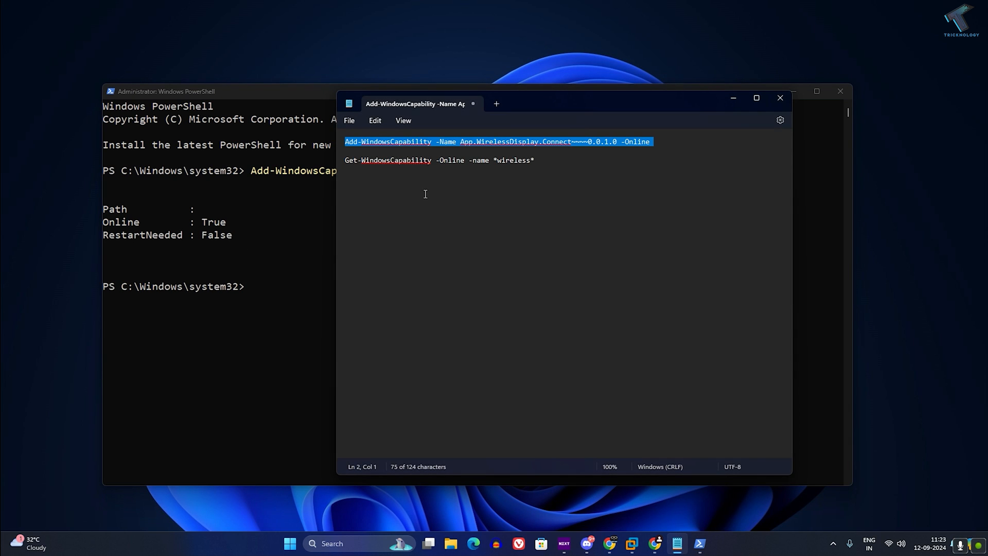
pyautogui.click(421, 170)
pyautogui.tripleClick(423, 160)
pyautogui.rightClick(422, 160)
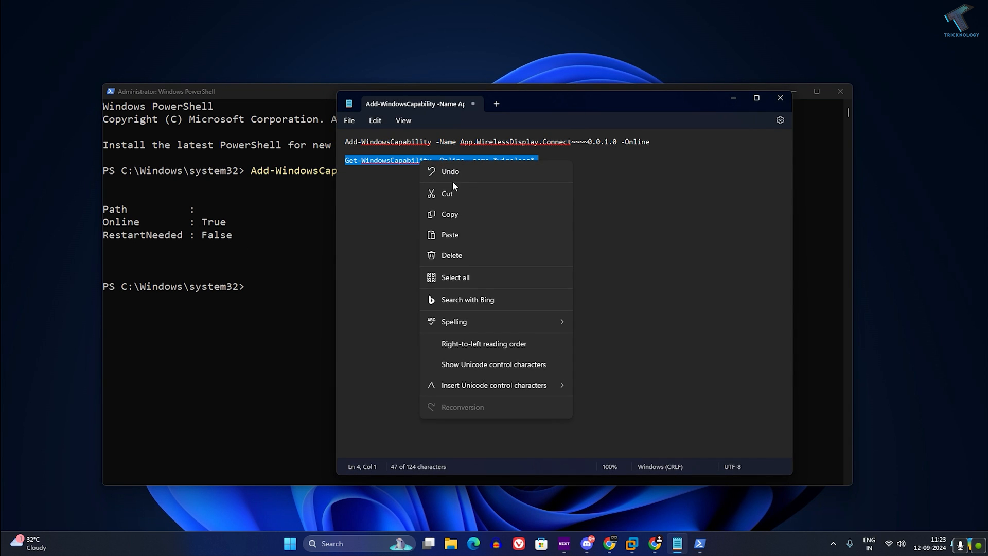
pyautogui.click(452, 182)
pyautogui.click(299, 255)
pyautogui.hotkey('ctrl', 'v')
pyautogui.press('Return')
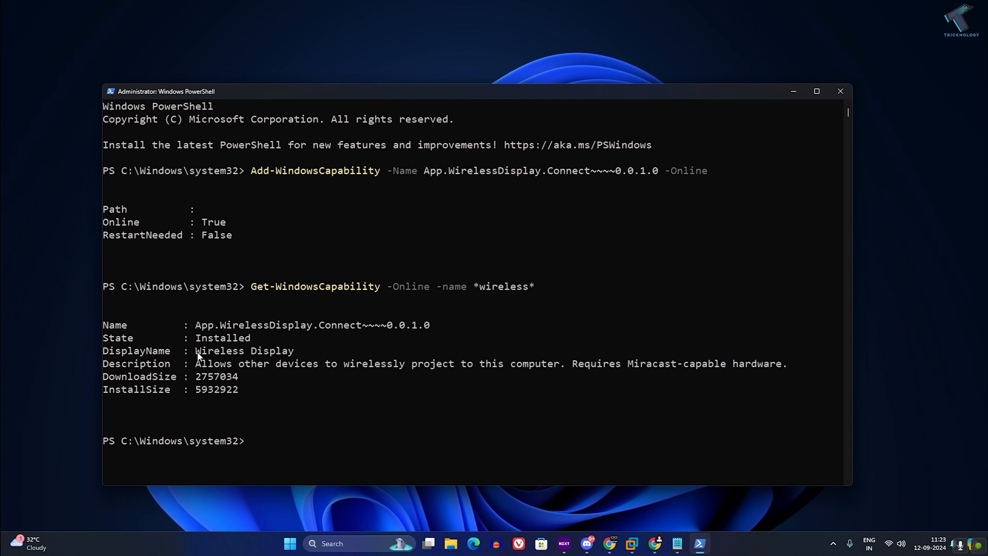
pyautogui.moveTo(105, 338); pyautogui.dragTo(196, 340)
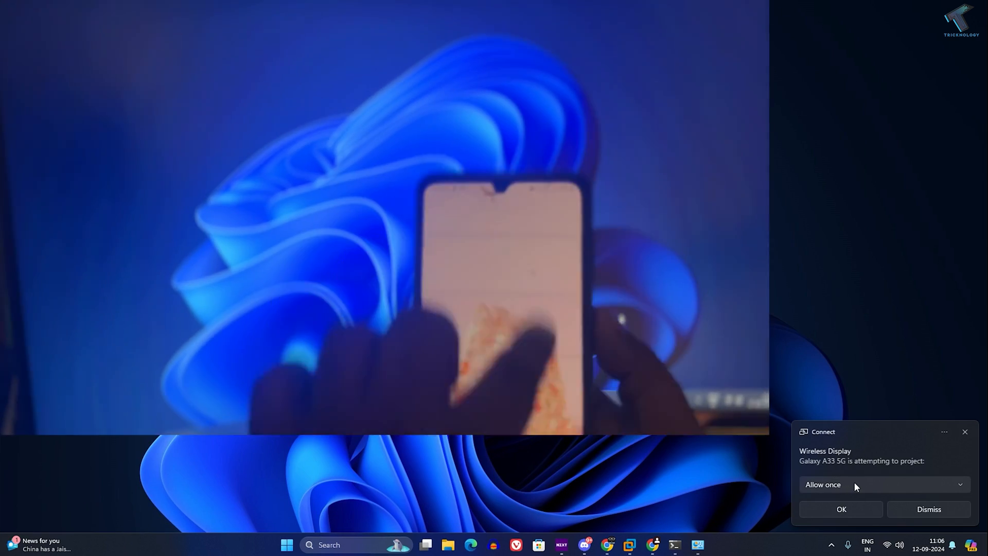
# - Accept the phone's projection request with 'Allow once' selected
pyautogui.click(855, 482)
pyautogui.click(845, 467)
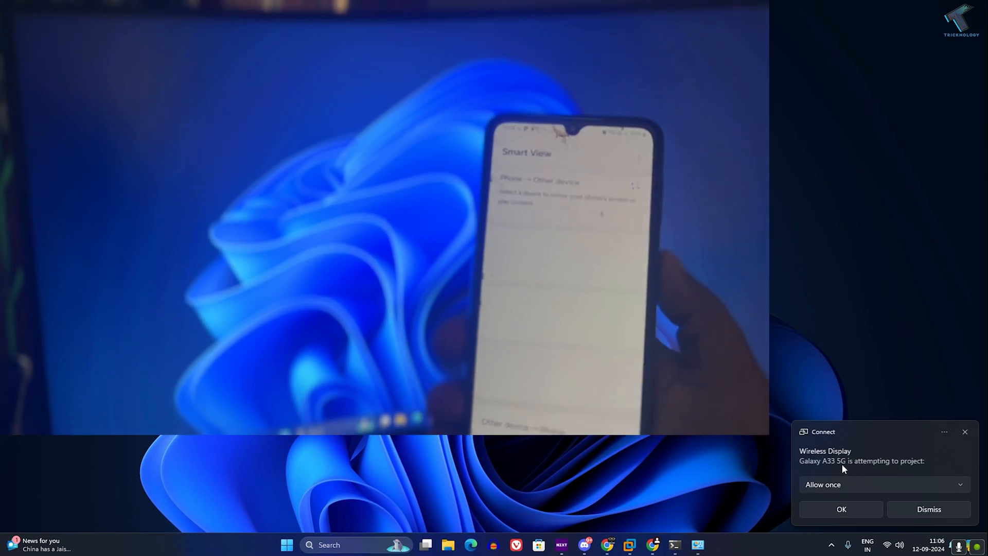
pyautogui.click(846, 506)
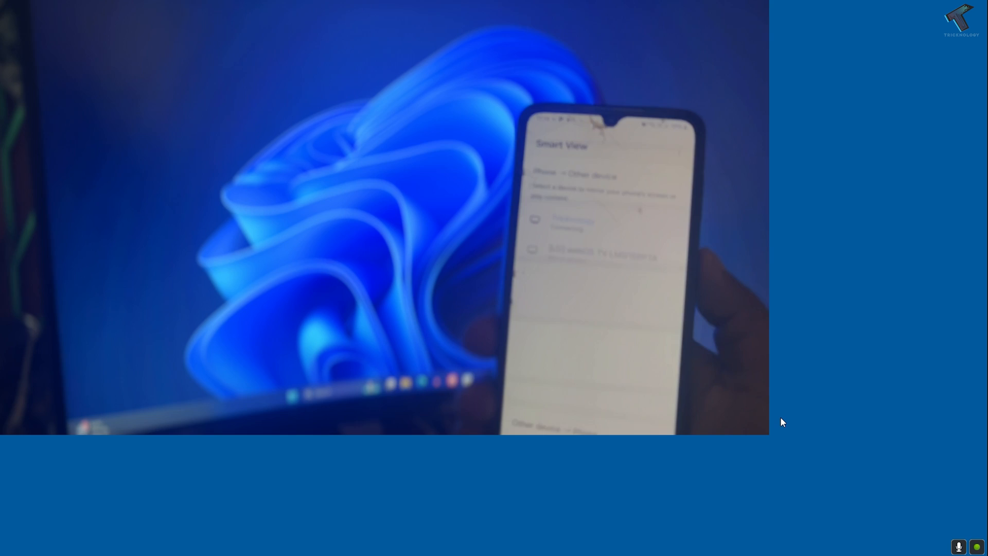